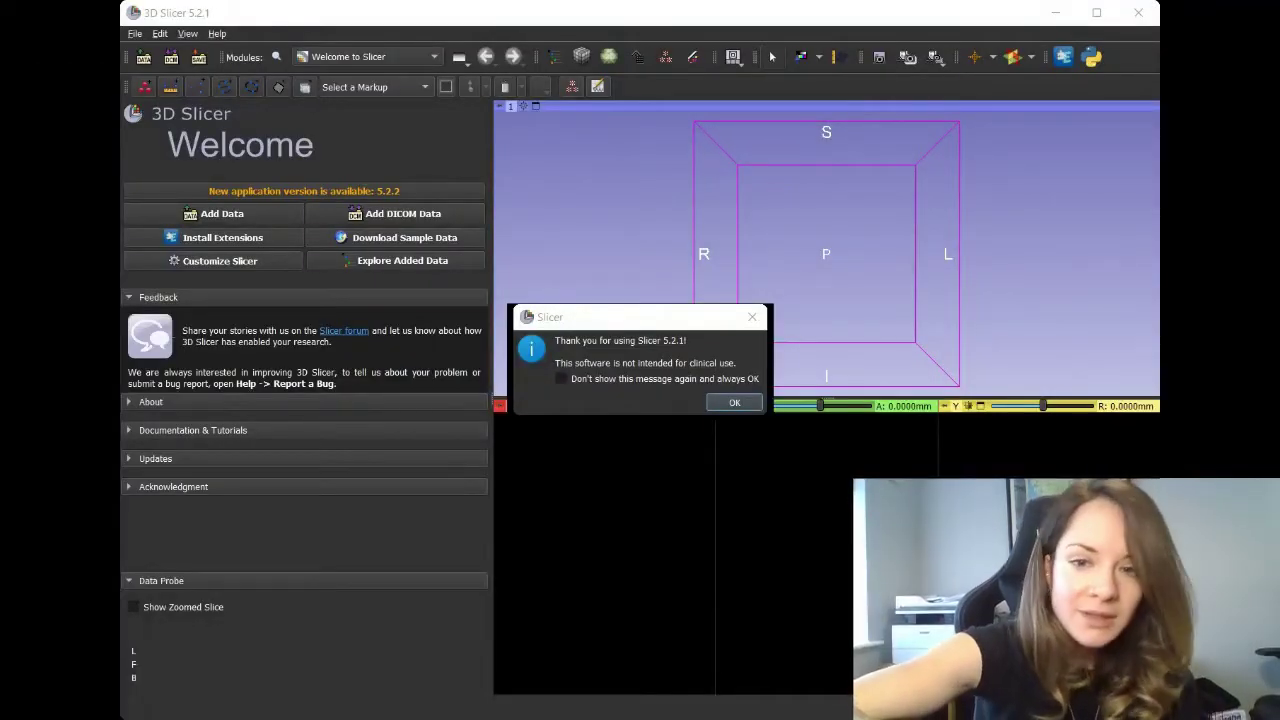
# Dismiss the 'Thank you for using Slicer' clinical-use notice with OK.
pyautogui.click(733, 403)
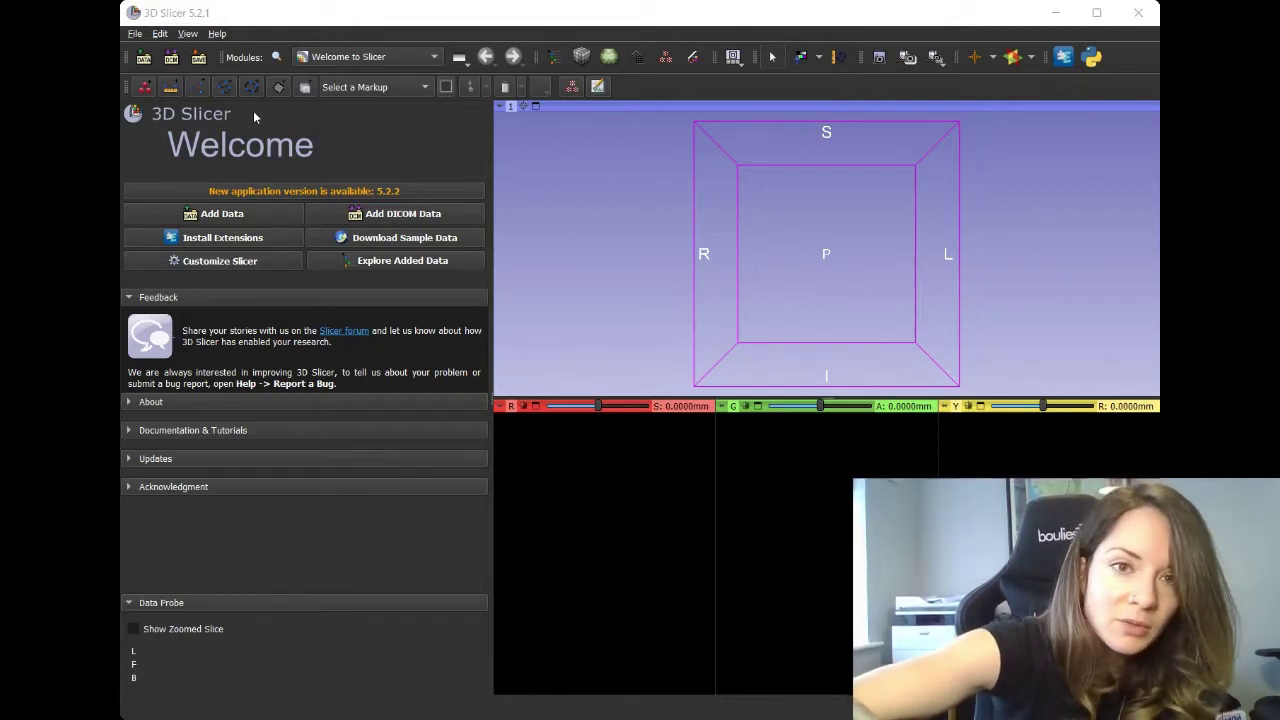
pyautogui.click(187, 33)
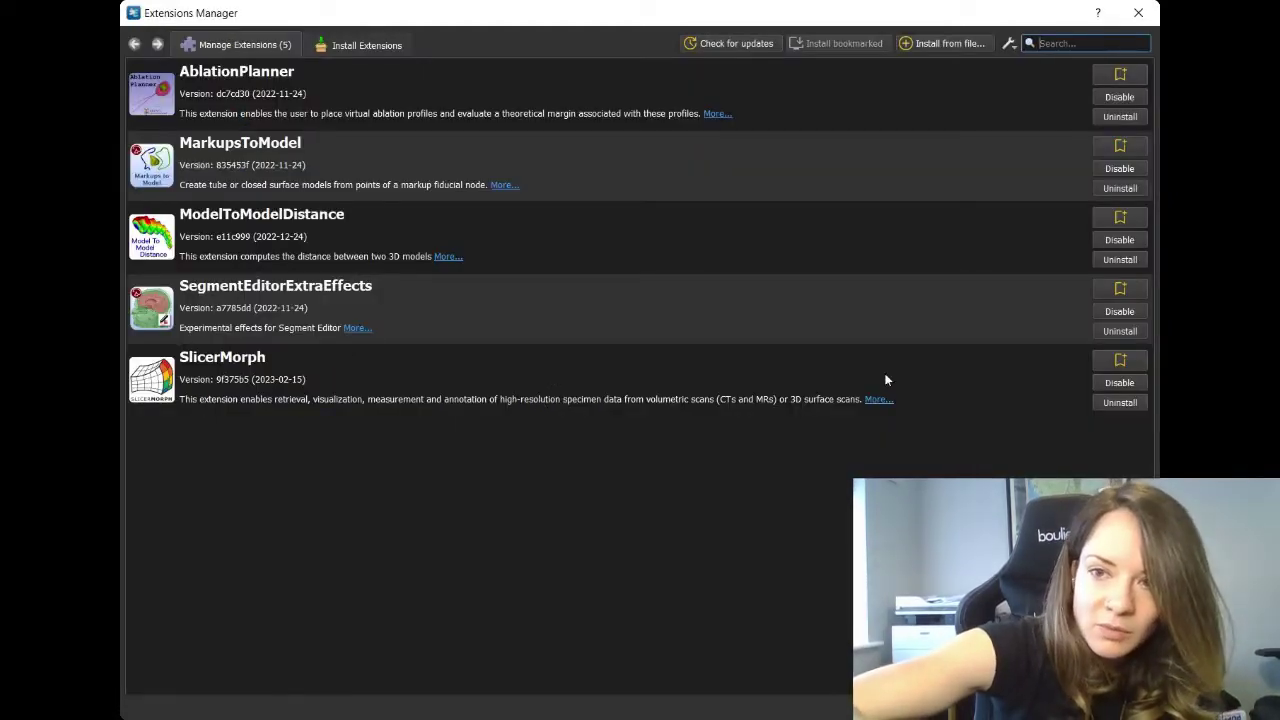
pyautogui.click(1118, 36)
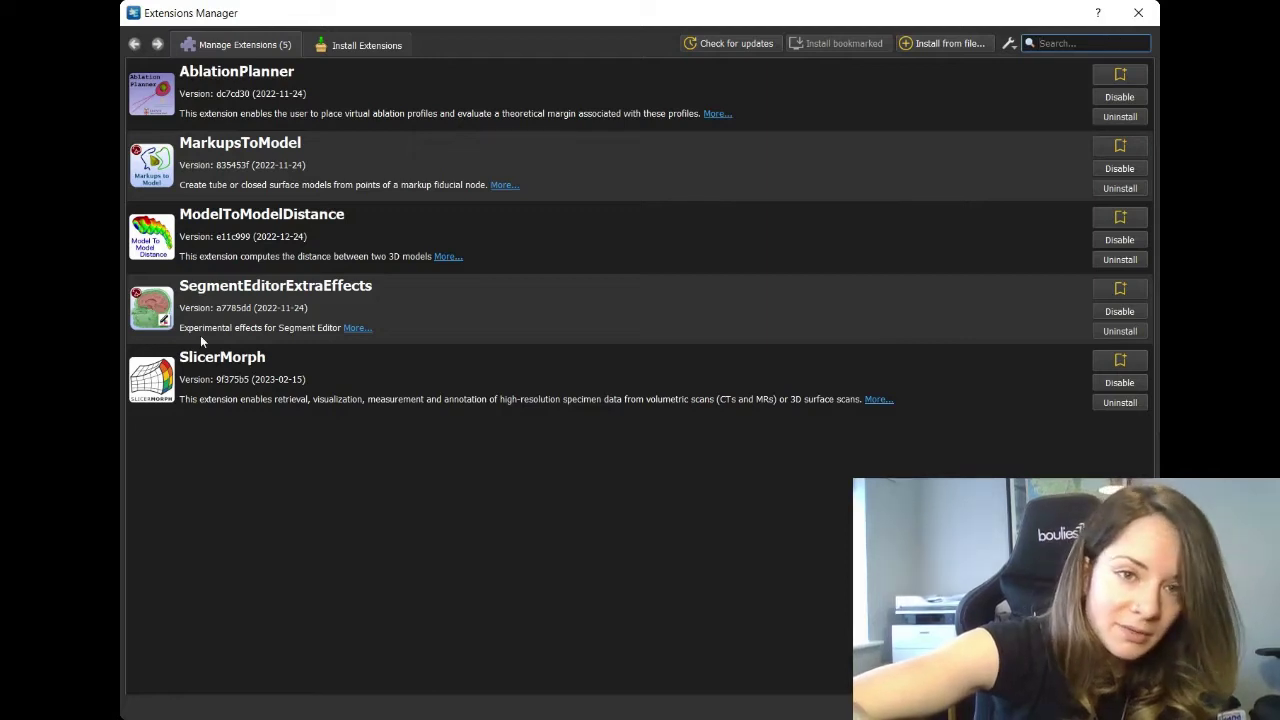
pyautogui.click(878, 399)
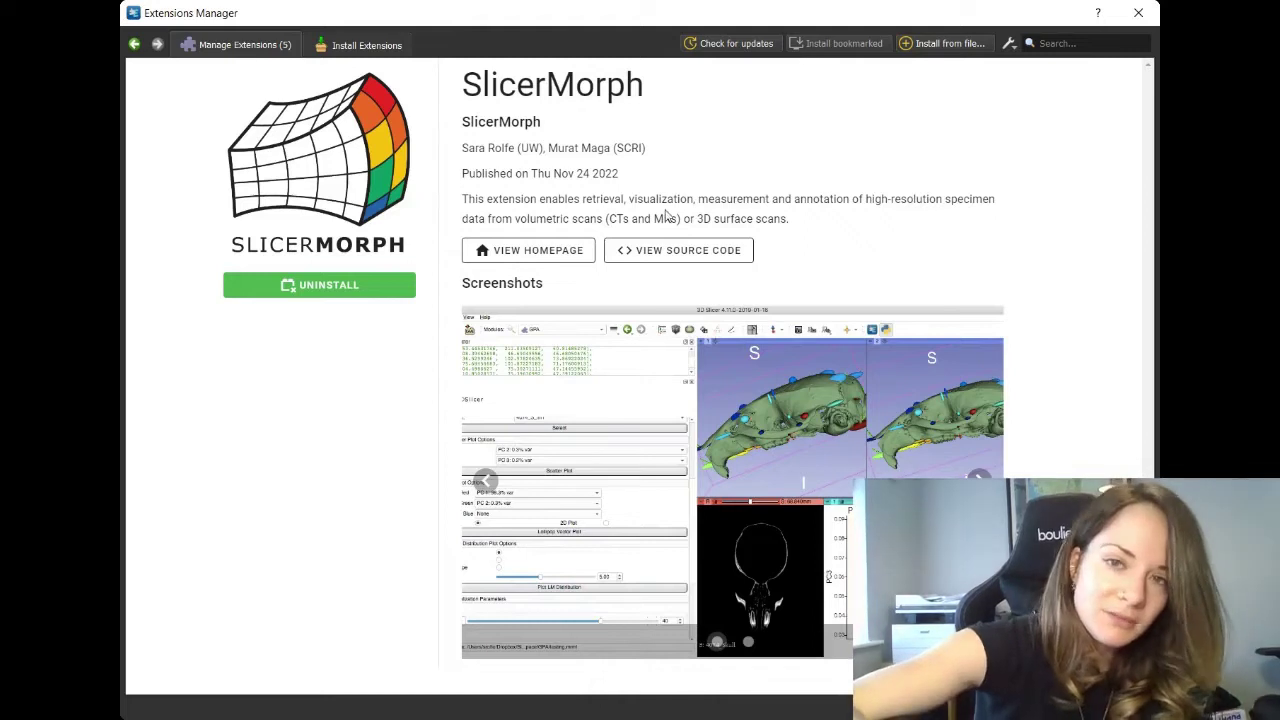
pyautogui.click(1138, 13)
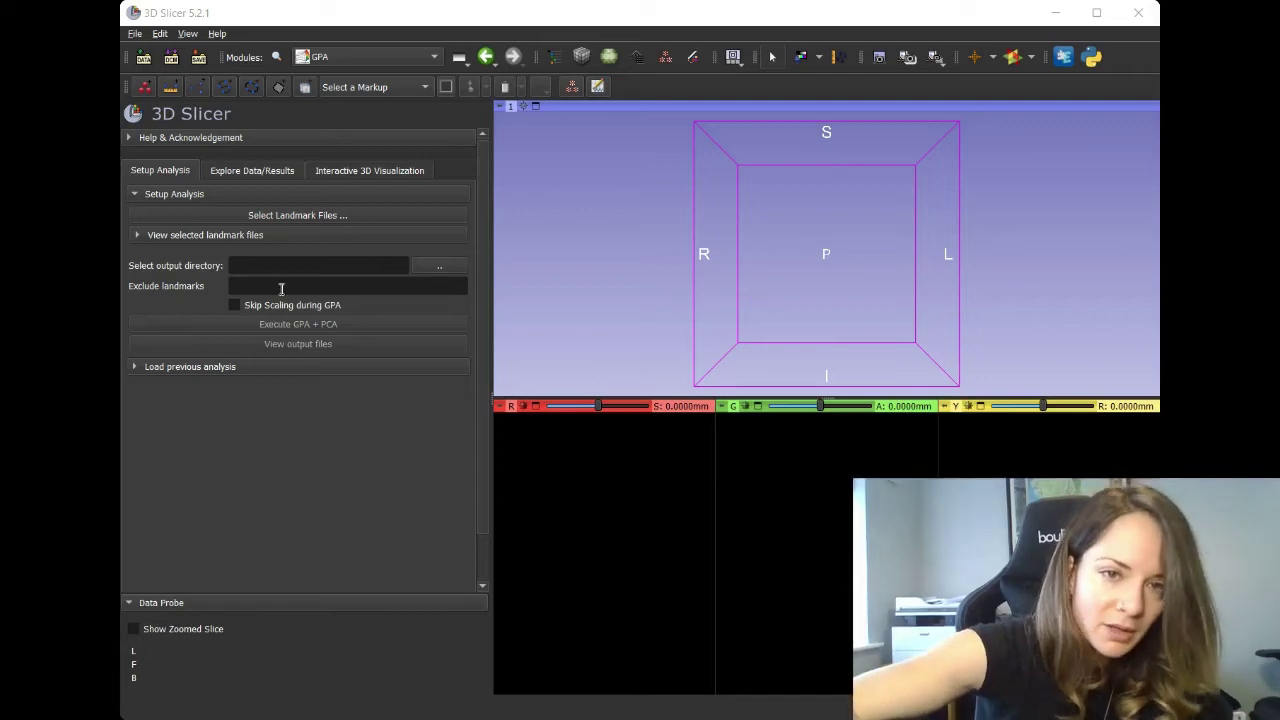
# Load all .fcsv files USNM174715 through USNM599167 and make Gorilla_Skull_LMs the output directory.
pyautogui.click(292, 215)
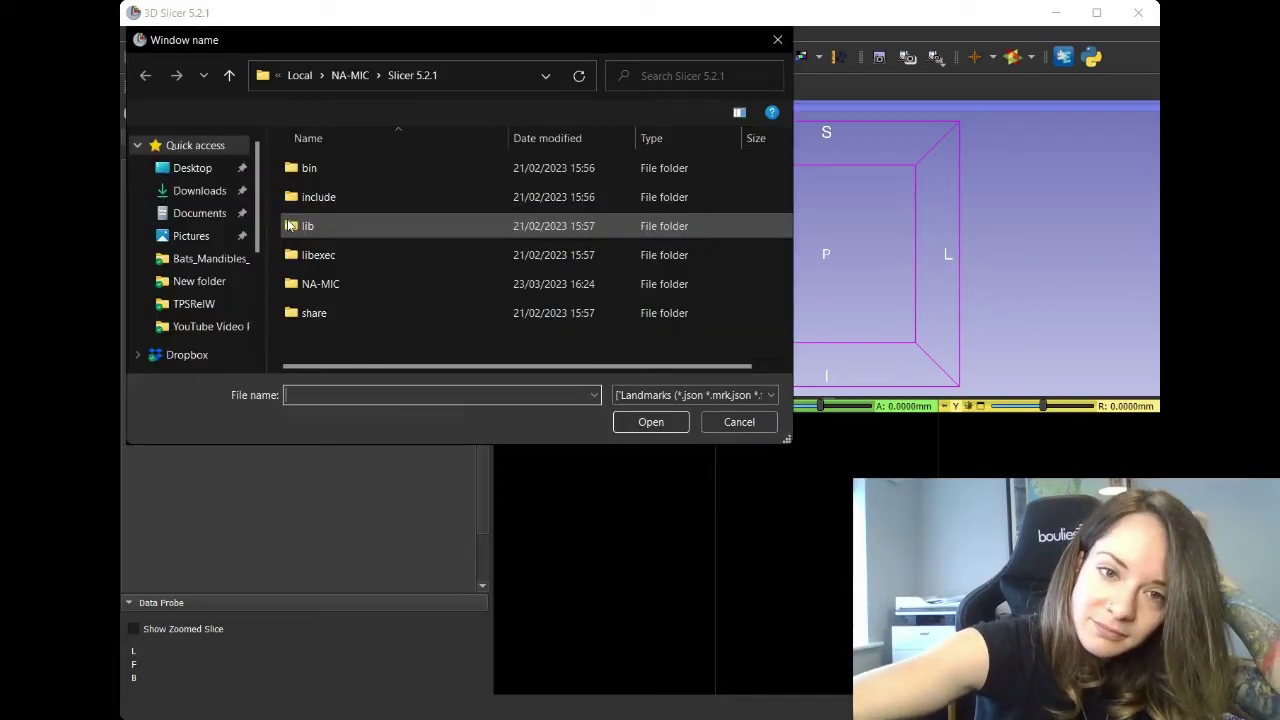
pyautogui.click(193, 176)
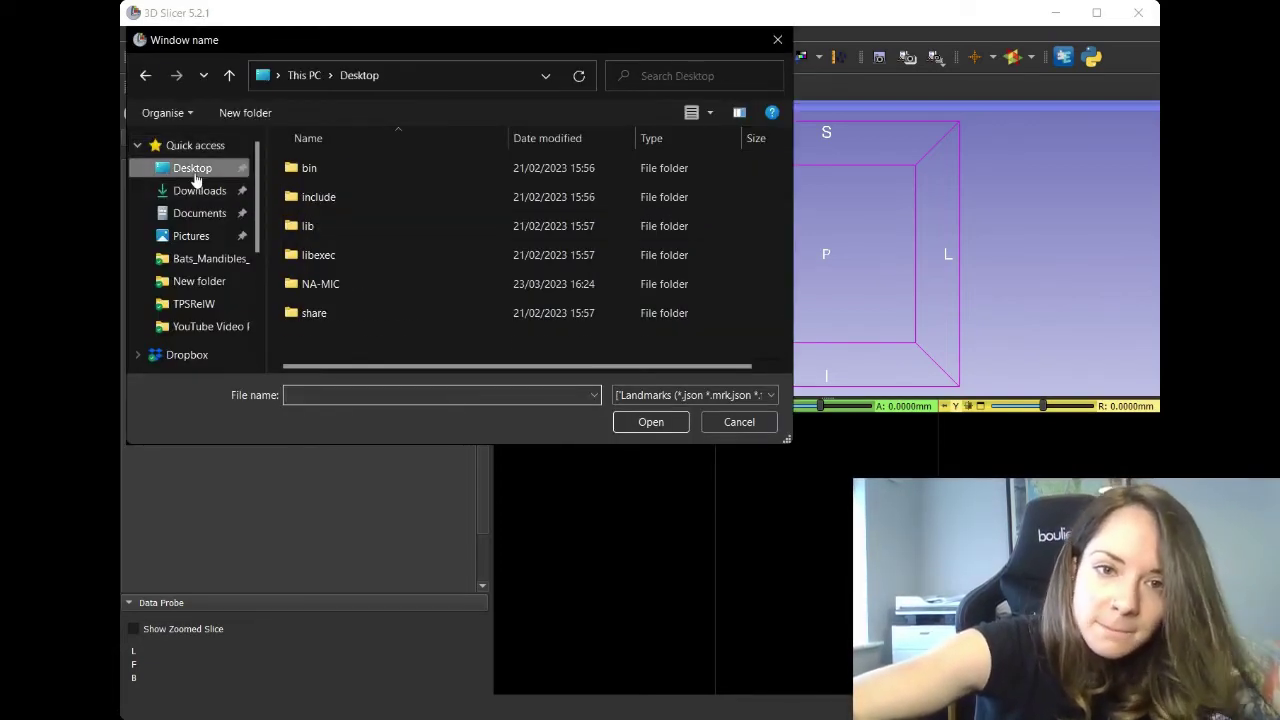
pyautogui.doubleClick(356, 197)
pyautogui.click(331, 285)
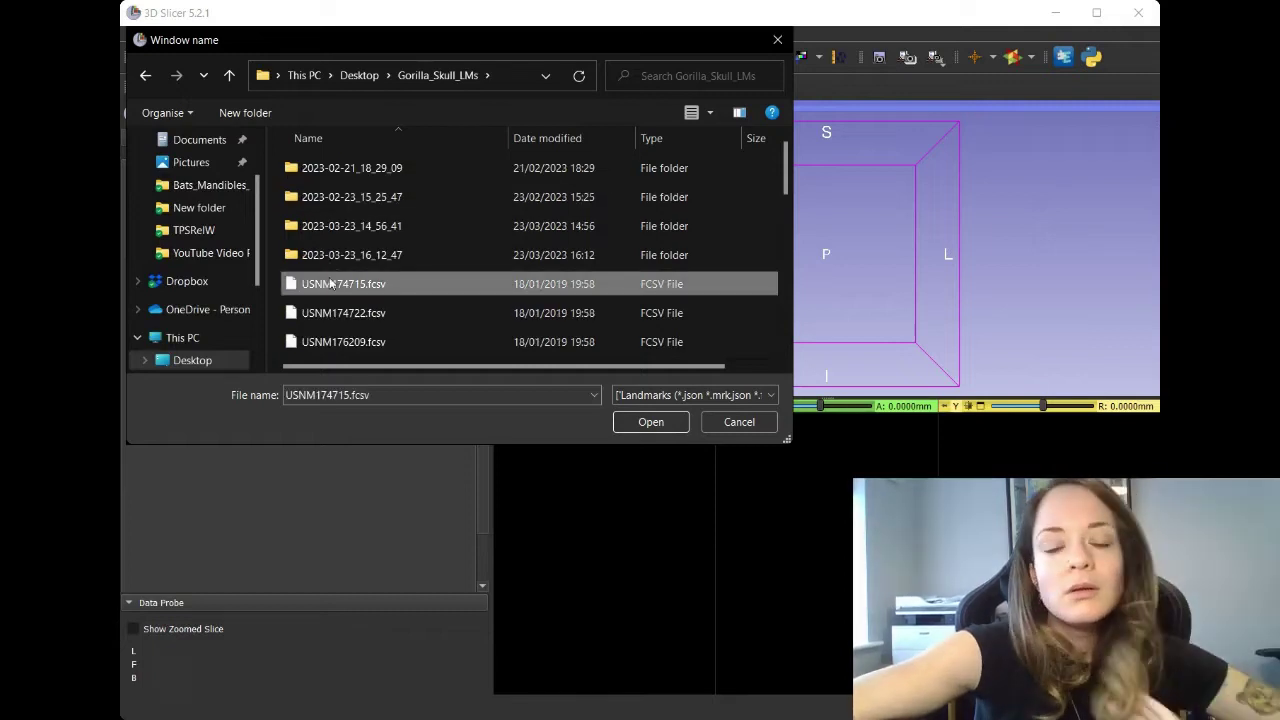
pyautogui.scroll(-5, 445, 299)
pyautogui.scroll(-5, 445, 299)
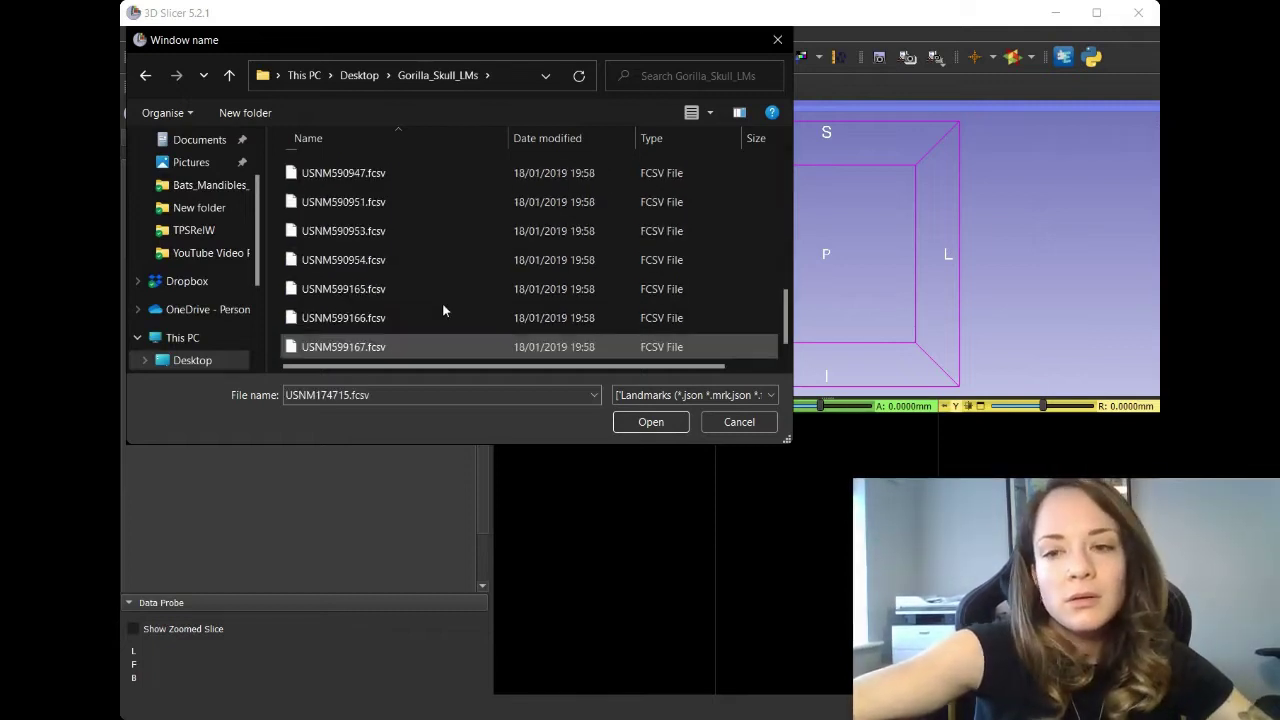
pyautogui.keyDown('shift'); pyautogui.click(361, 346); pyautogui.keyUp('shift')
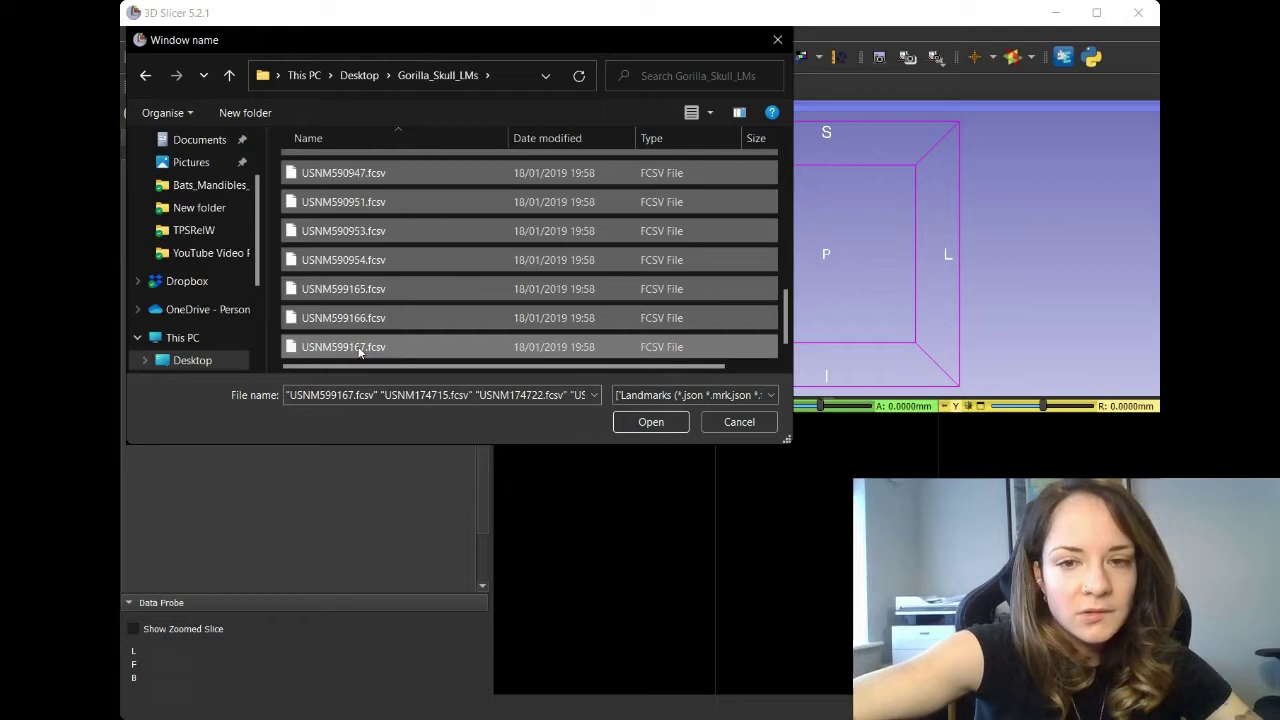
pyautogui.click(650, 420)
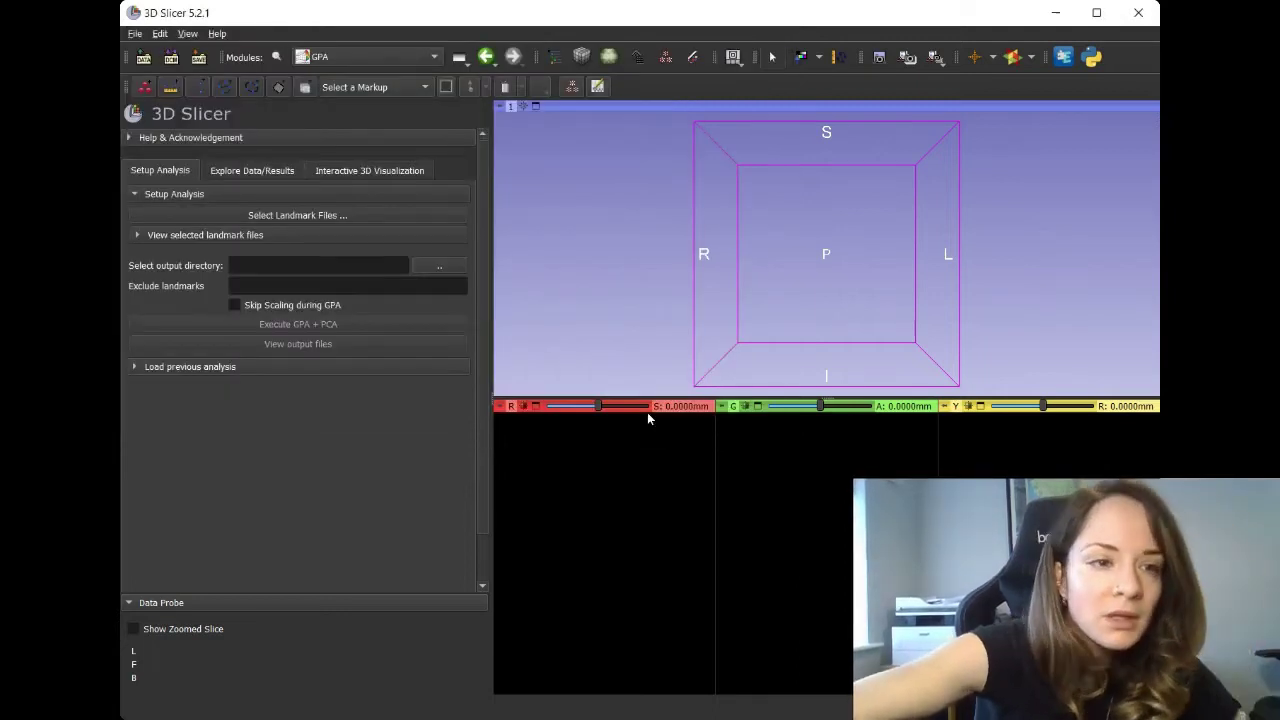
pyautogui.click(459, 266)
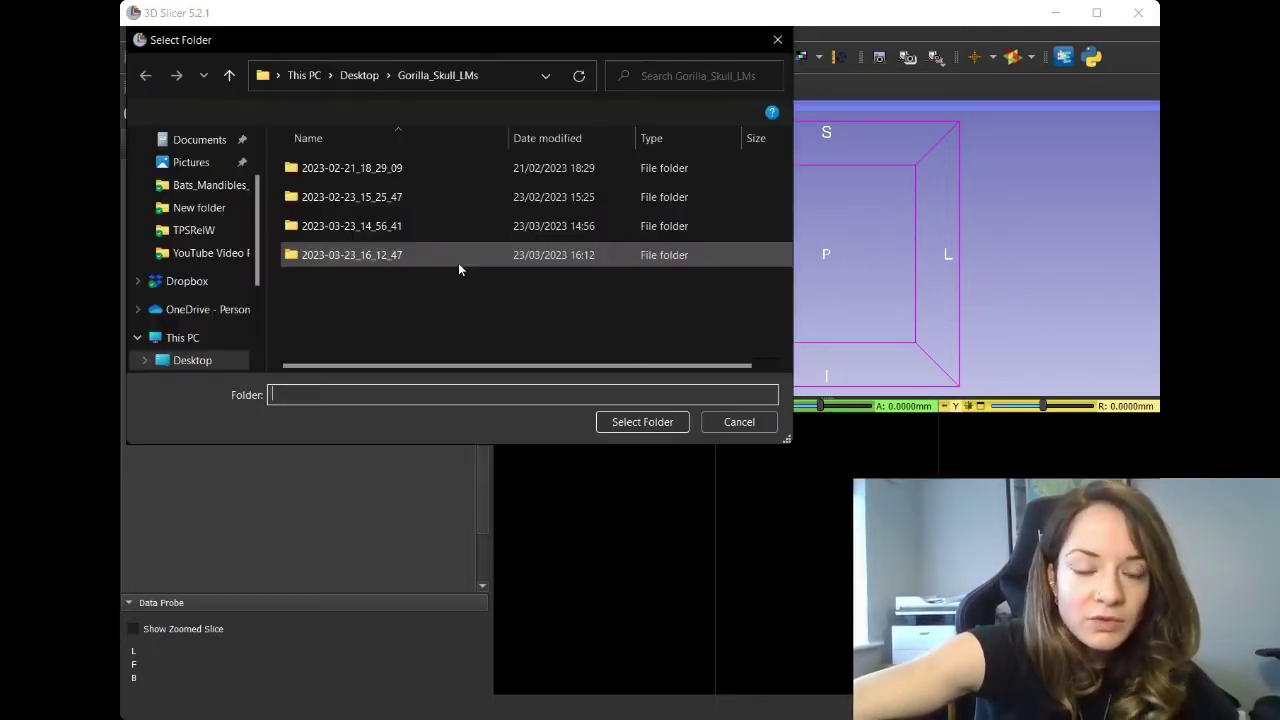
pyautogui.click(636, 427)
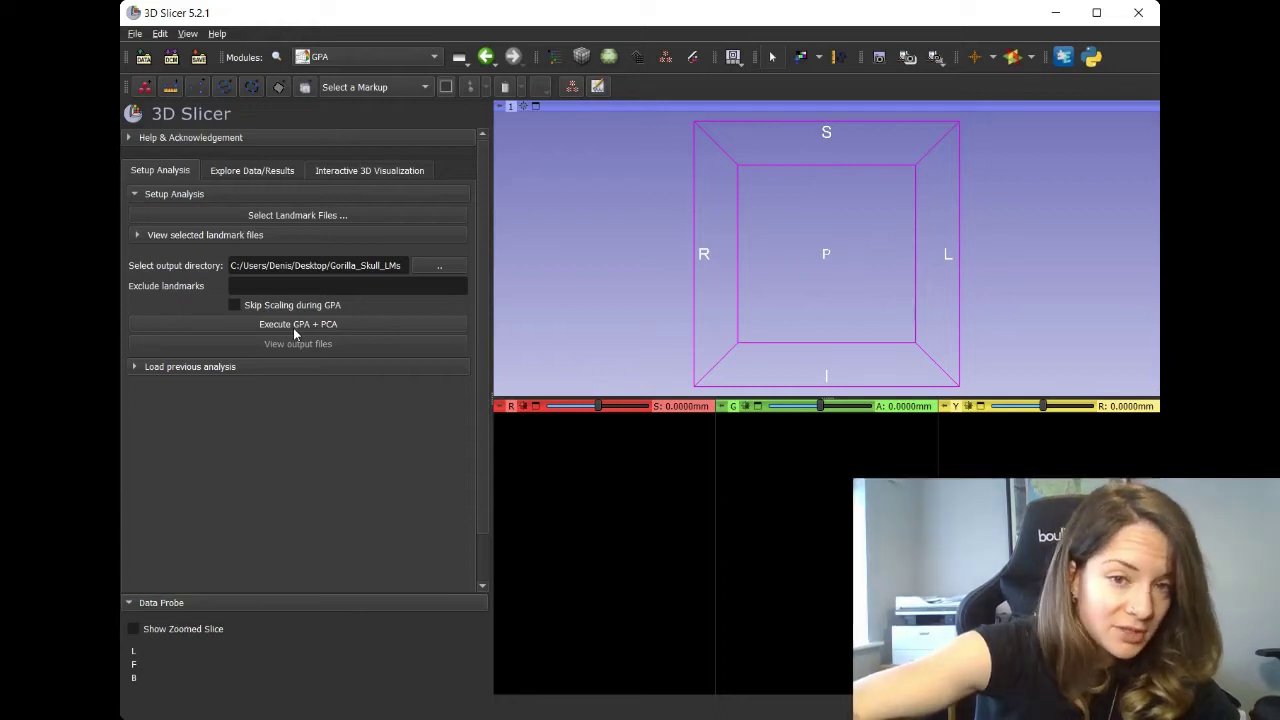
# Execute GPA + PCA to get aligned landmarks, a Procrustes distances chart and table.
pyautogui.click(349, 330)
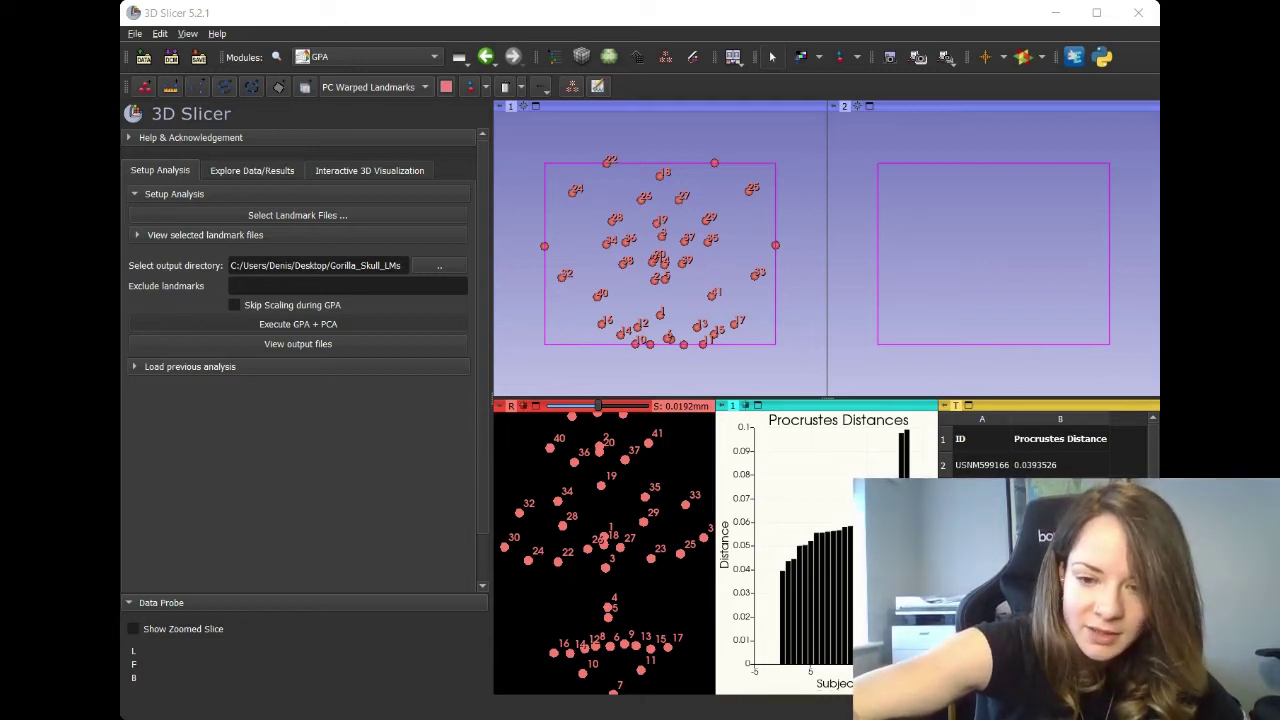
# Review the six result files in the 2023-03-23_16_12_47 output folder in File Explorer.
pyautogui.click(266, 451)
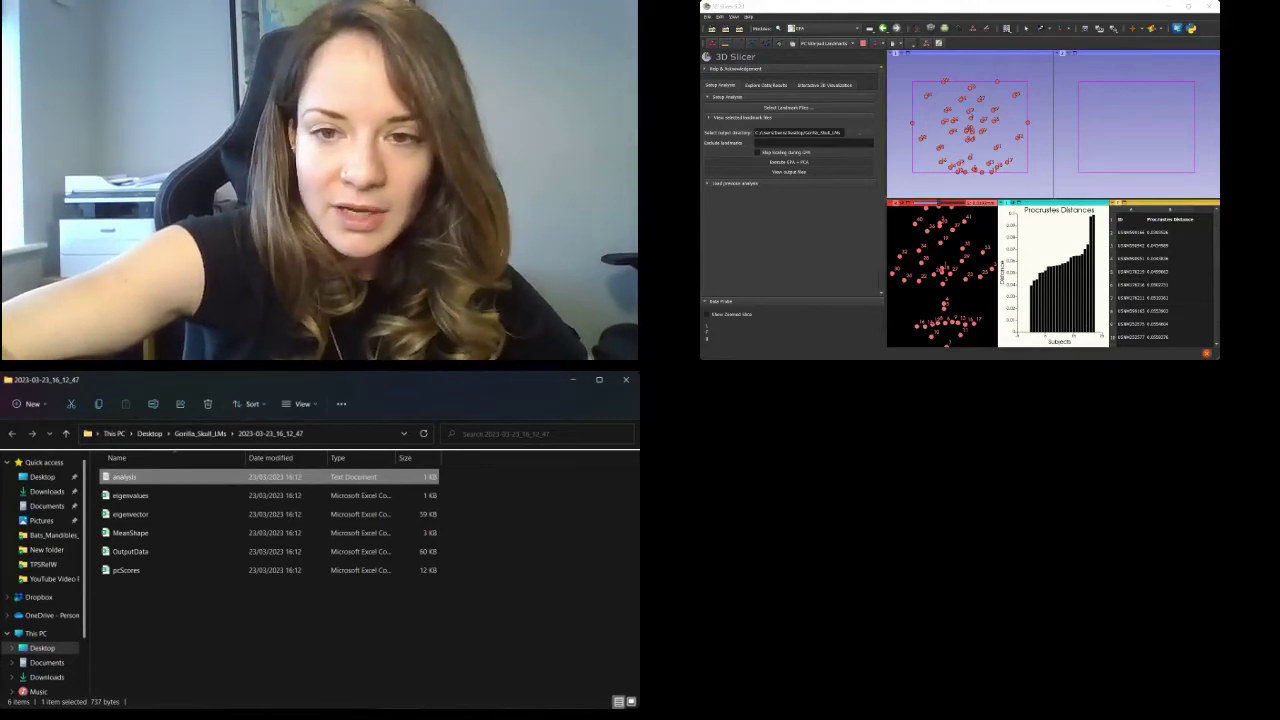
pyautogui.hotkey('alt', 'Tab')
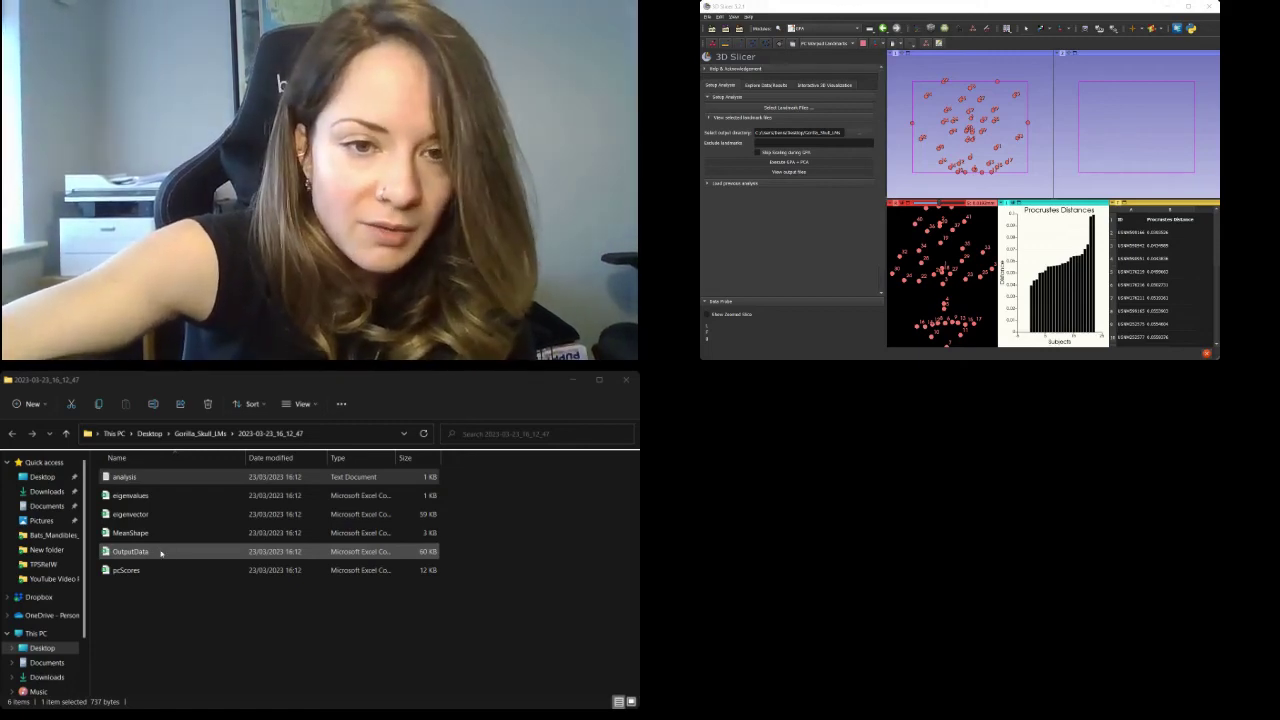
pyautogui.click(157, 616)
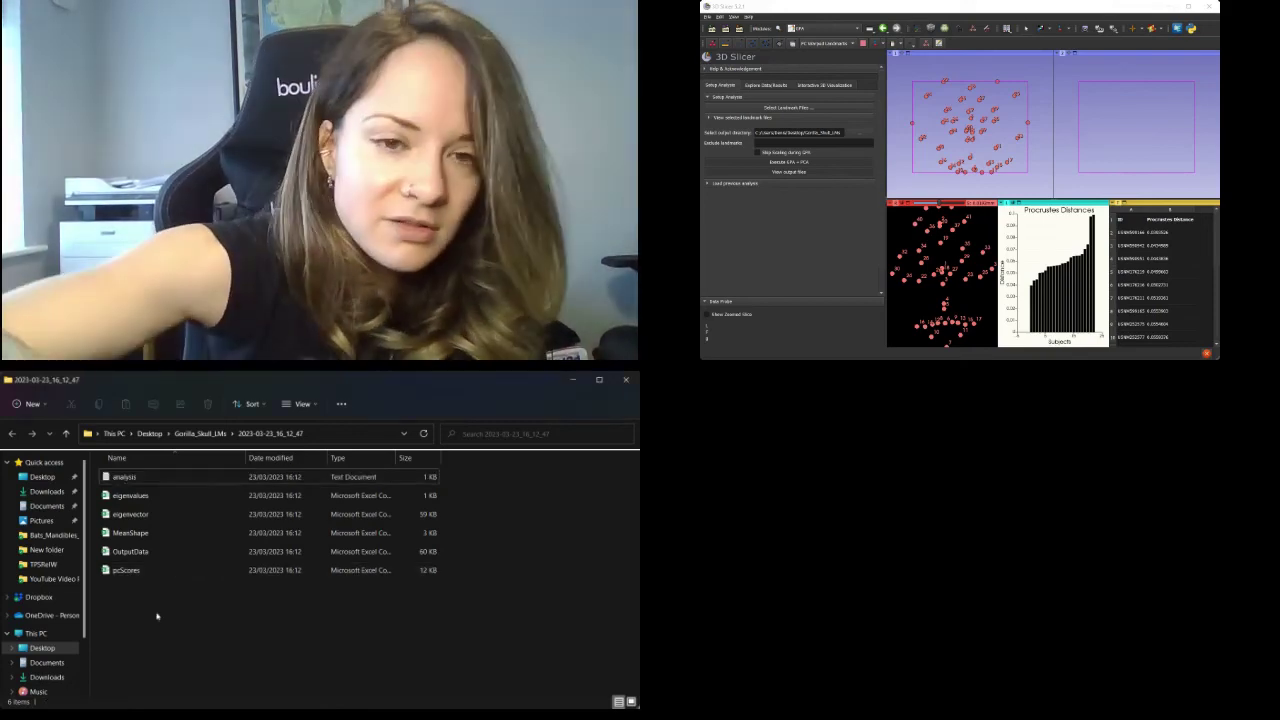